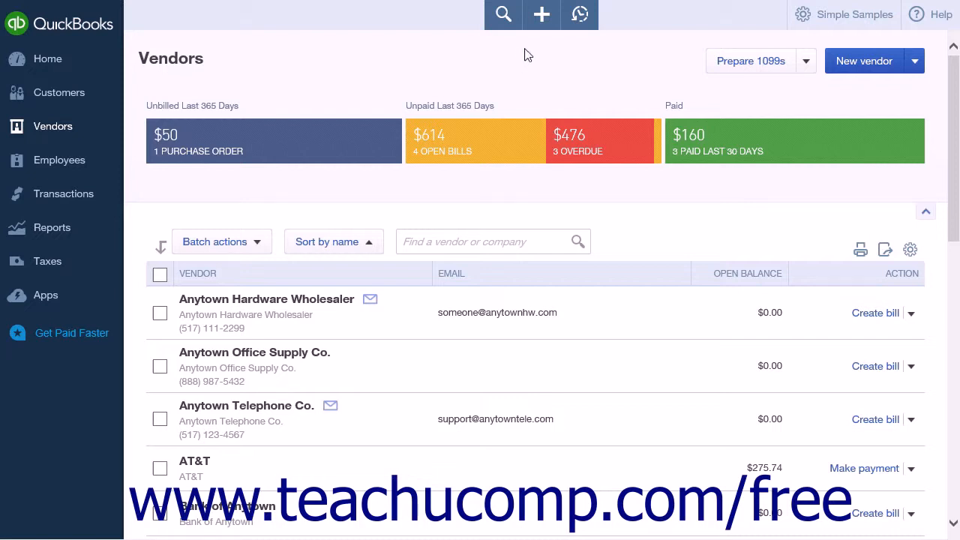
# Start a new vendor bill.
pyautogui.click(541, 15)
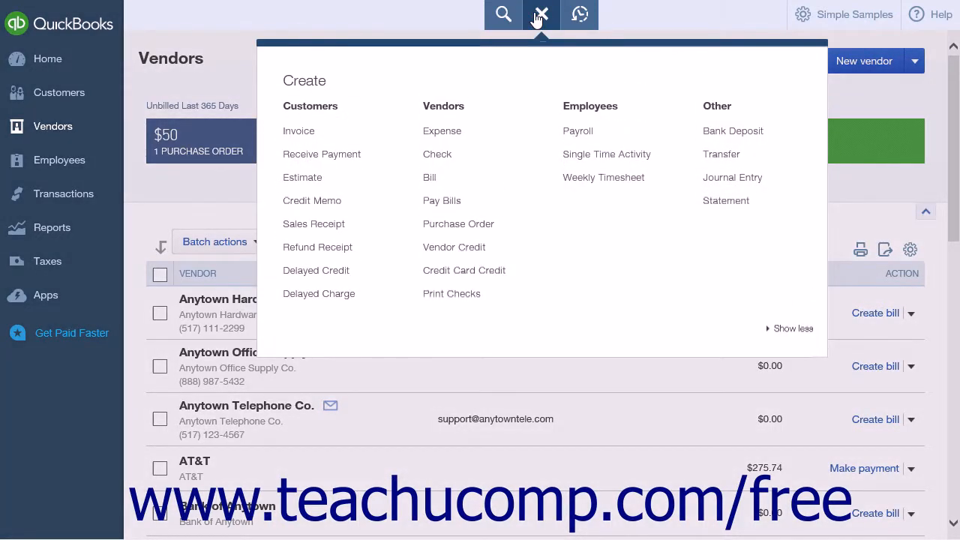
pyautogui.click(430, 180)
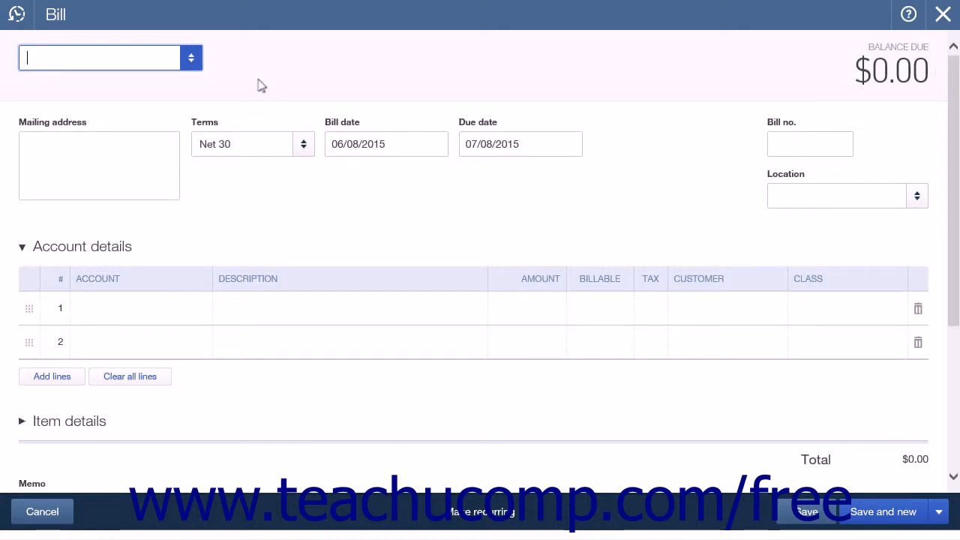
pyautogui.click(191, 60)
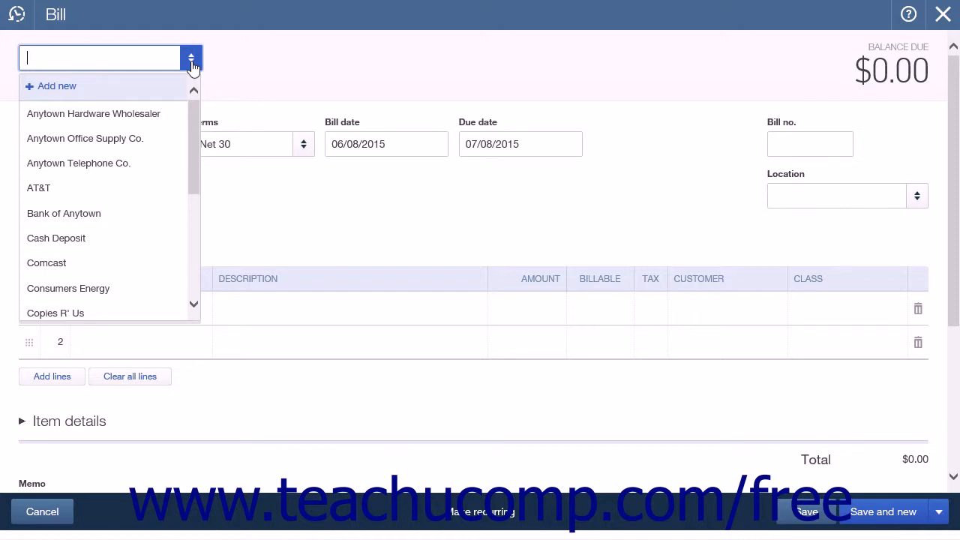
pyautogui.click(124, 89)
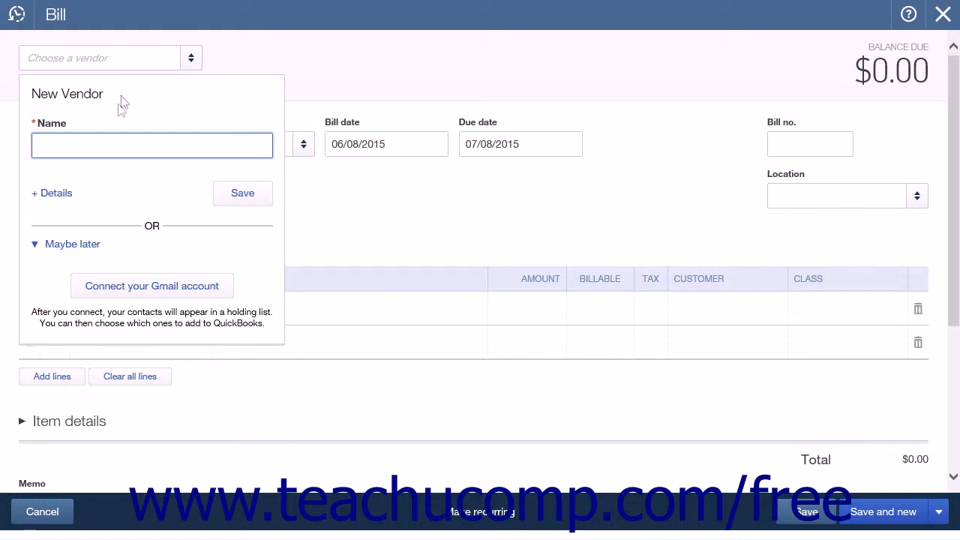
pyautogui.click(107, 143)
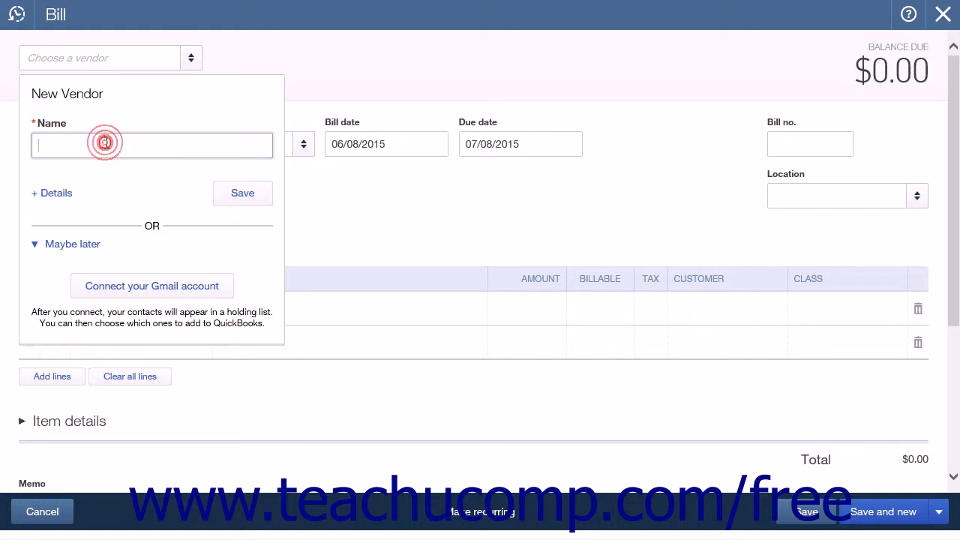
pyautogui.click(66, 193)
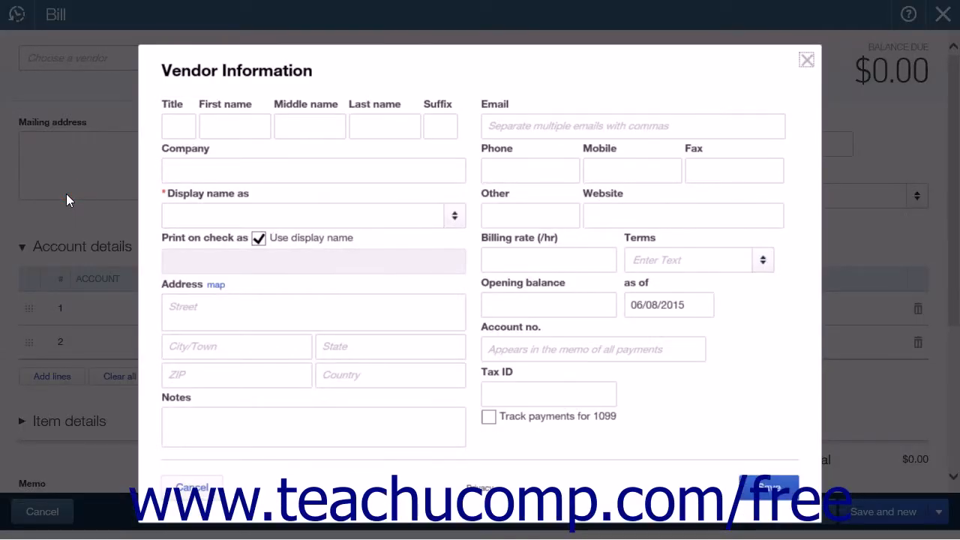
pyautogui.click(806, 60)
# Choose Anytown Telephone Co. as the bill's vendor.
pyautogui.click(188, 63)
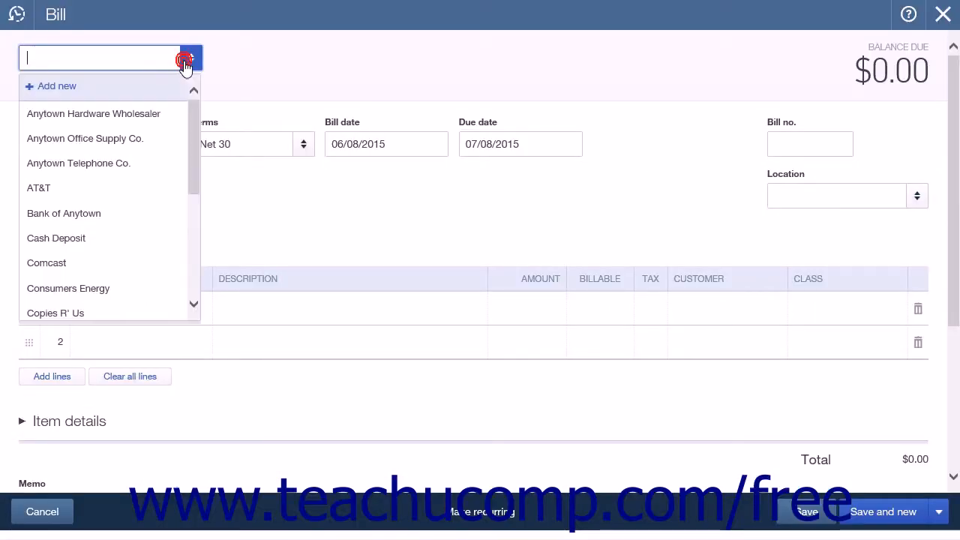
pyautogui.click(125, 164)
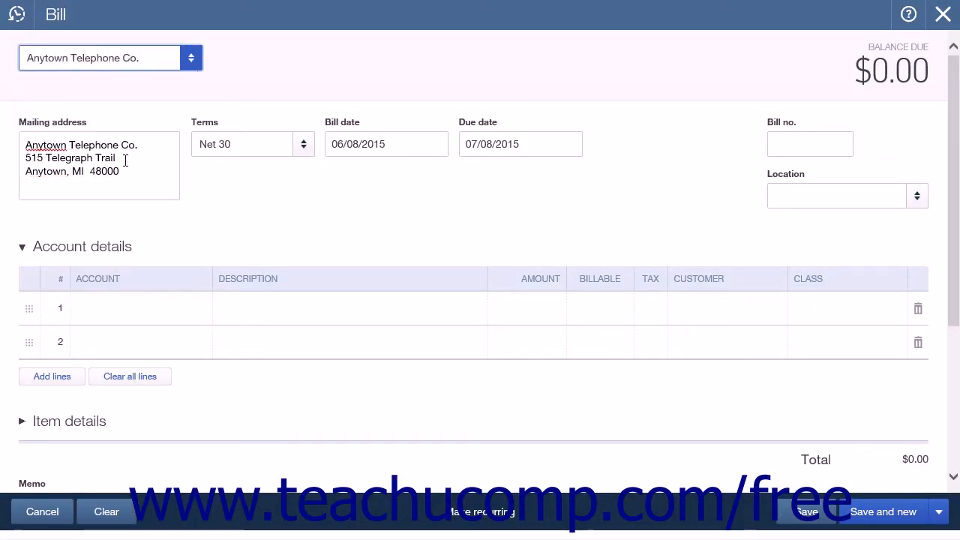
pyautogui.click(147, 145)
pyautogui.hotkey('ctrl', 'a')
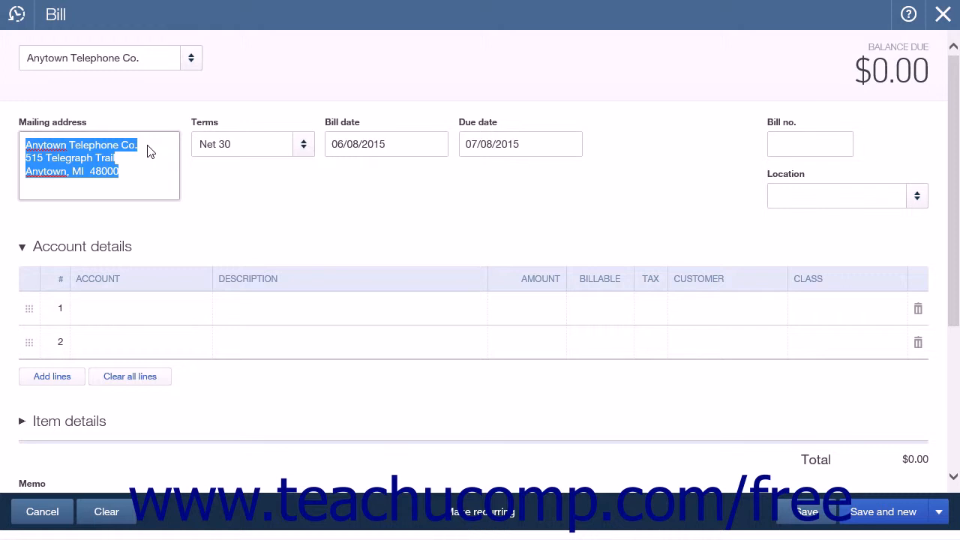
# Set the bill's payment terms to Net 30.
pyautogui.click(304, 154)
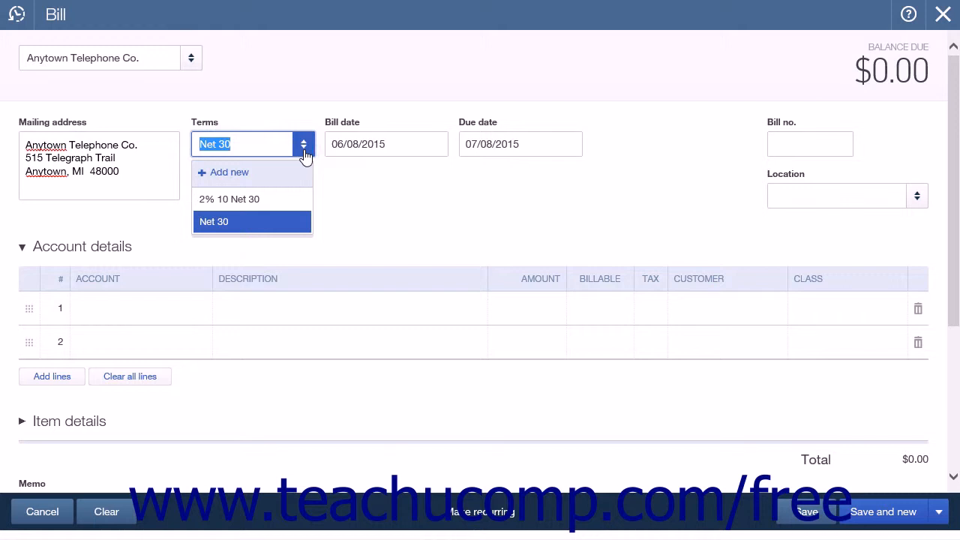
pyautogui.click(278, 222)
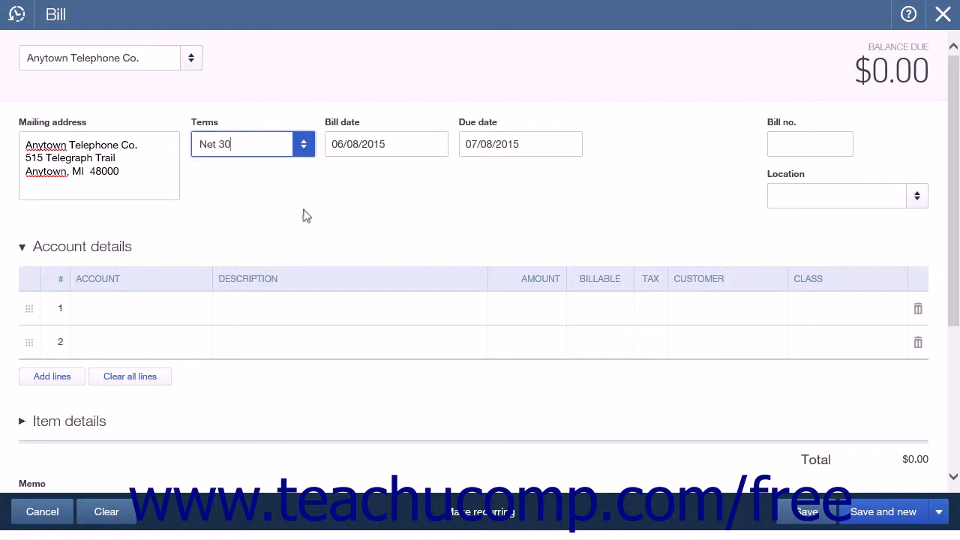
pyautogui.click(304, 148)
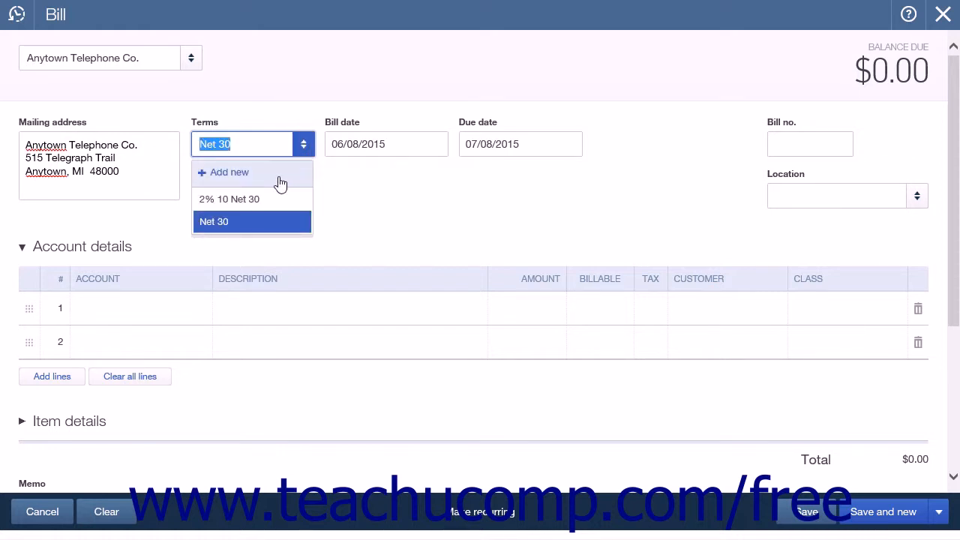
pyautogui.click(299, 150)
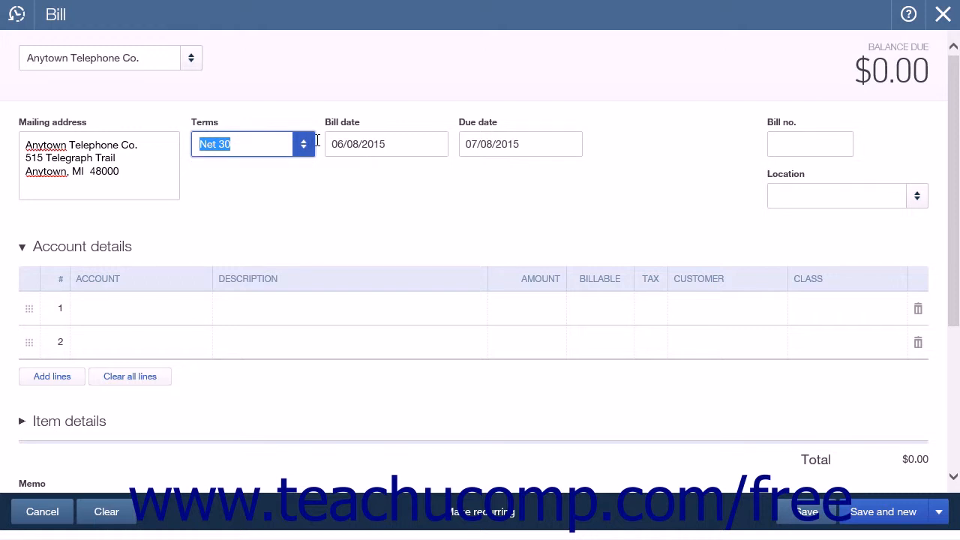
# Enter 5689 as the bill number.
pyautogui.click(402, 143)
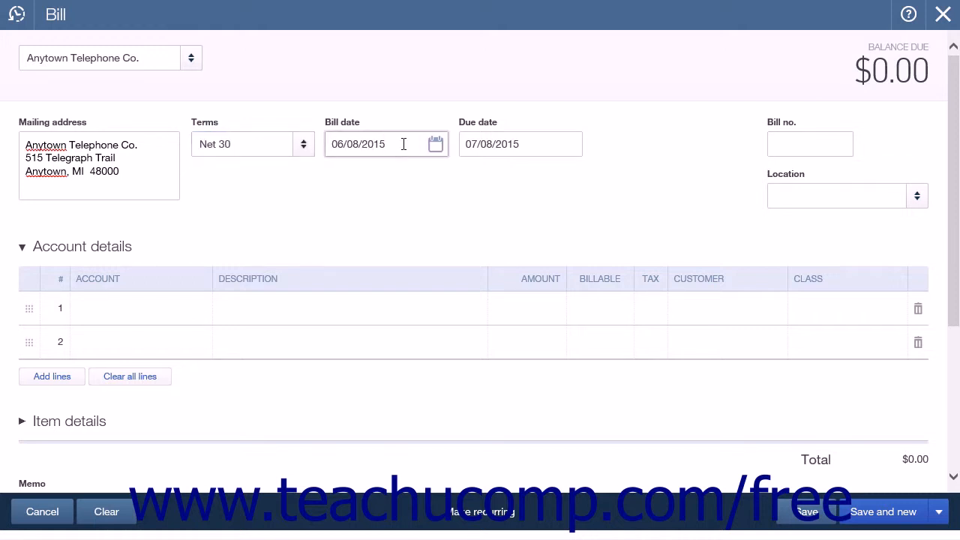
pyautogui.click(530, 144)
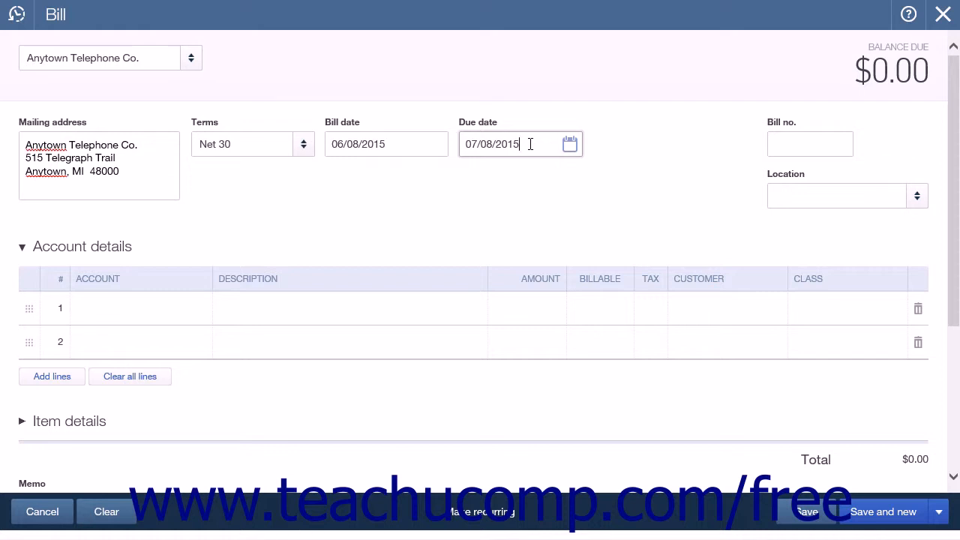
pyautogui.click(806, 147)
pyautogui.write('5689')
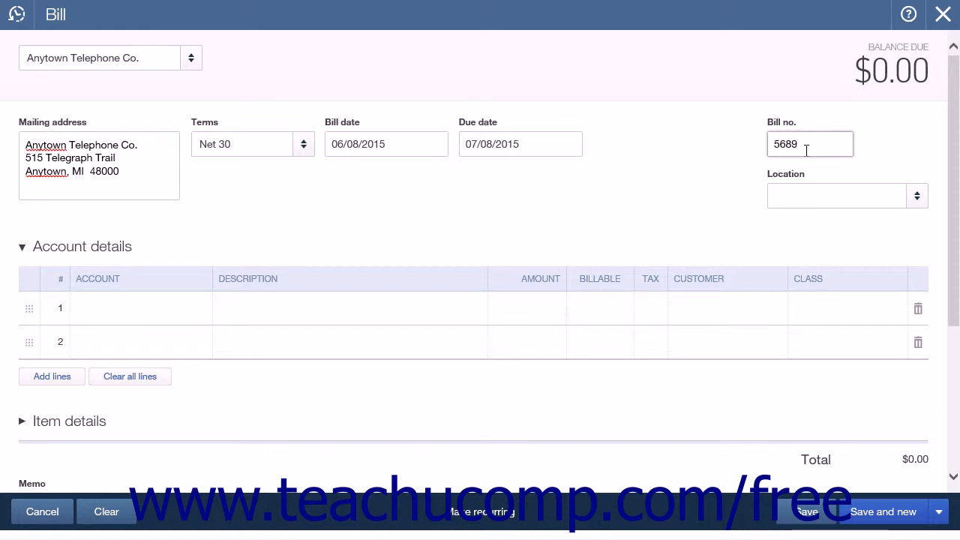
# Fill the first account line with the Utilities account, the description "Monthly telephone bill" and an amount of 50.00.
pyautogui.click(151, 248)
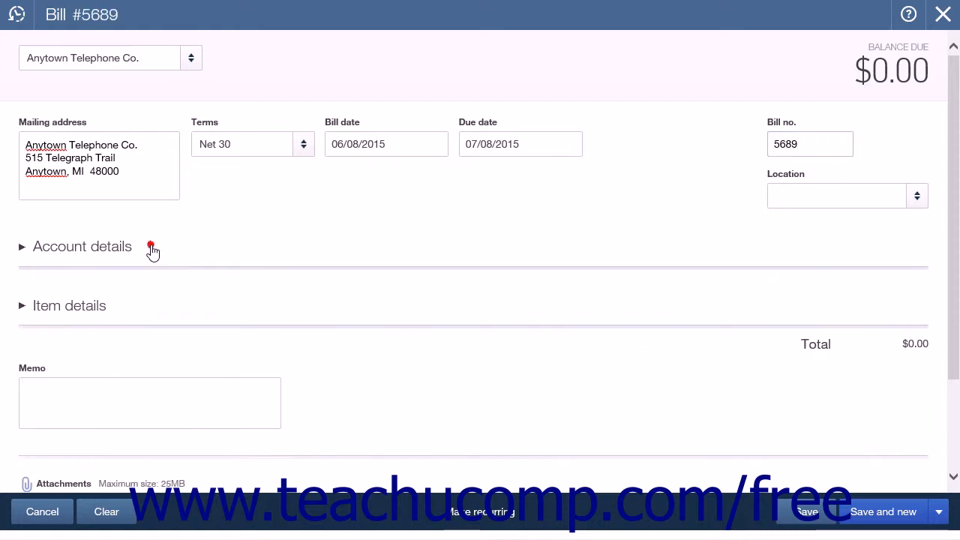
pyautogui.click(151, 249)
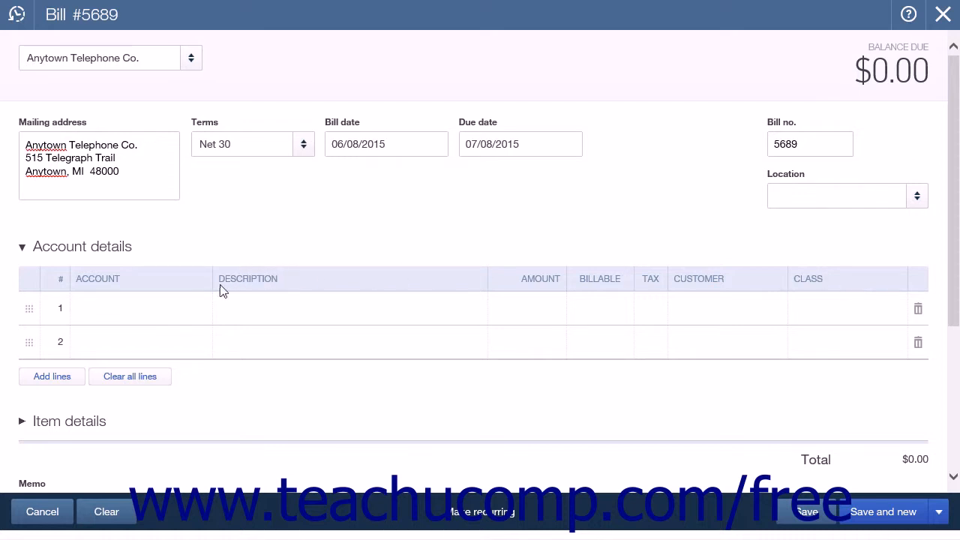
pyautogui.click(180, 320)
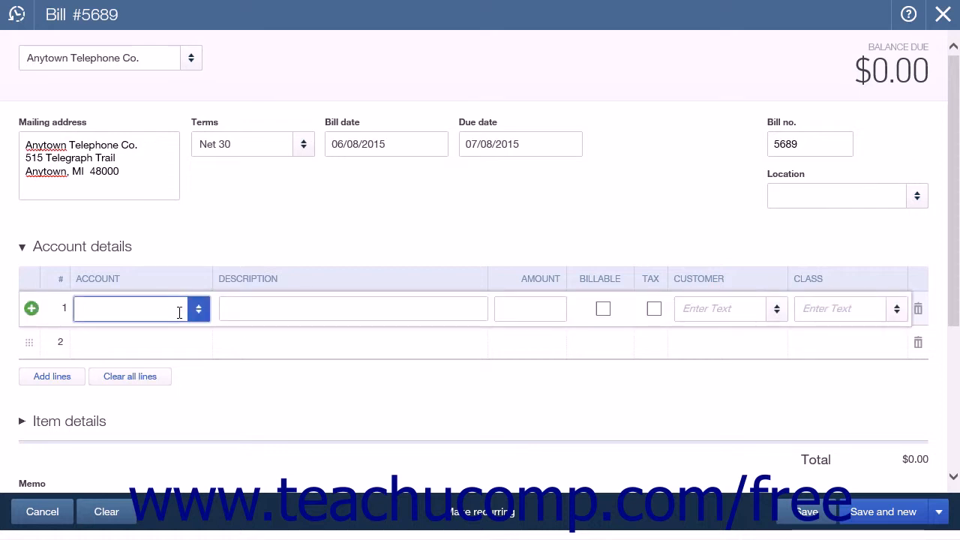
pyautogui.click(204, 316)
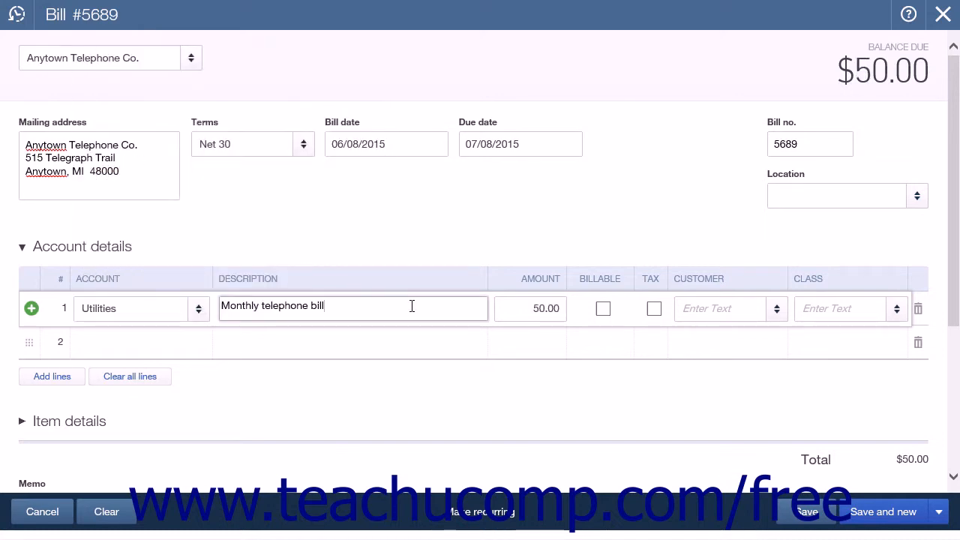
# Add Gardening Services as the first line of the item details and delete that line again.
pyautogui.scroll(-3, 411, 306)
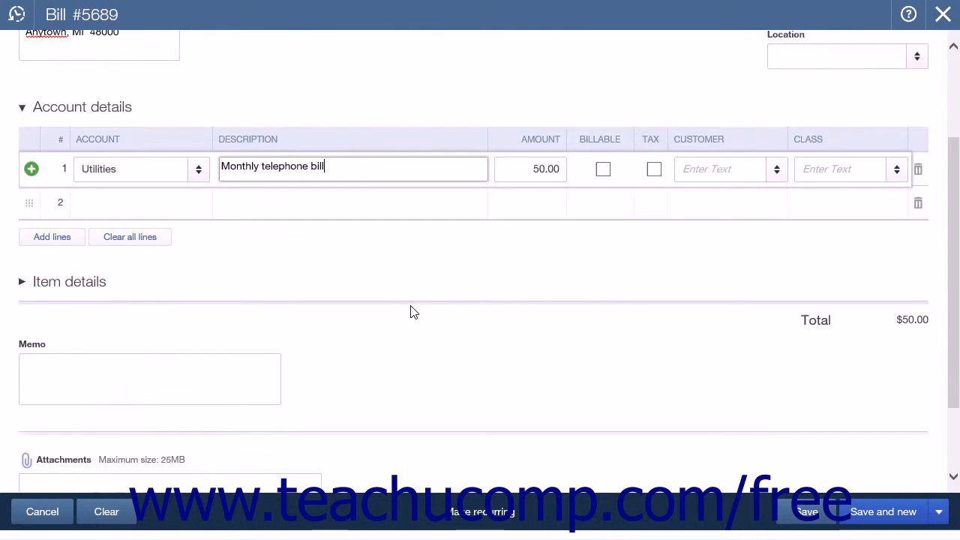
pyautogui.click(95, 284)
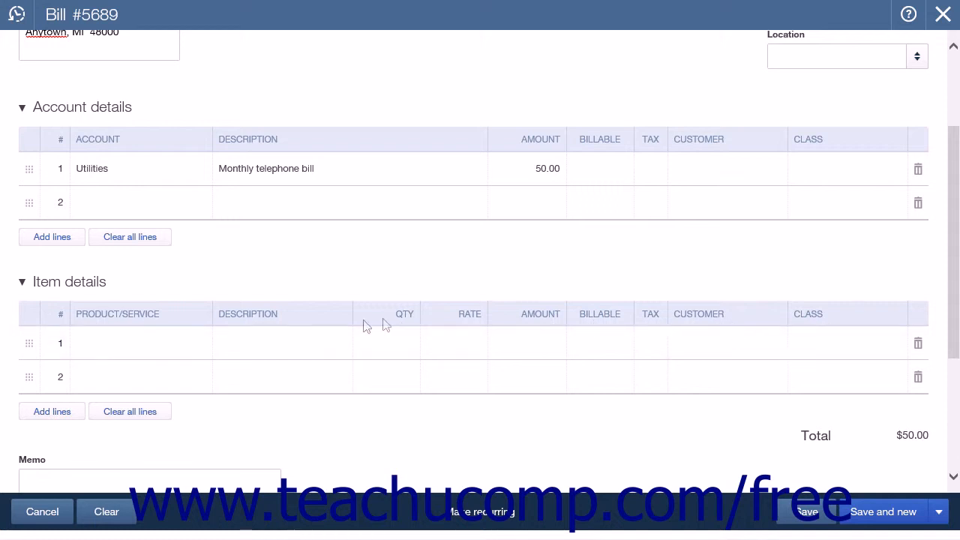
pyautogui.click(172, 348)
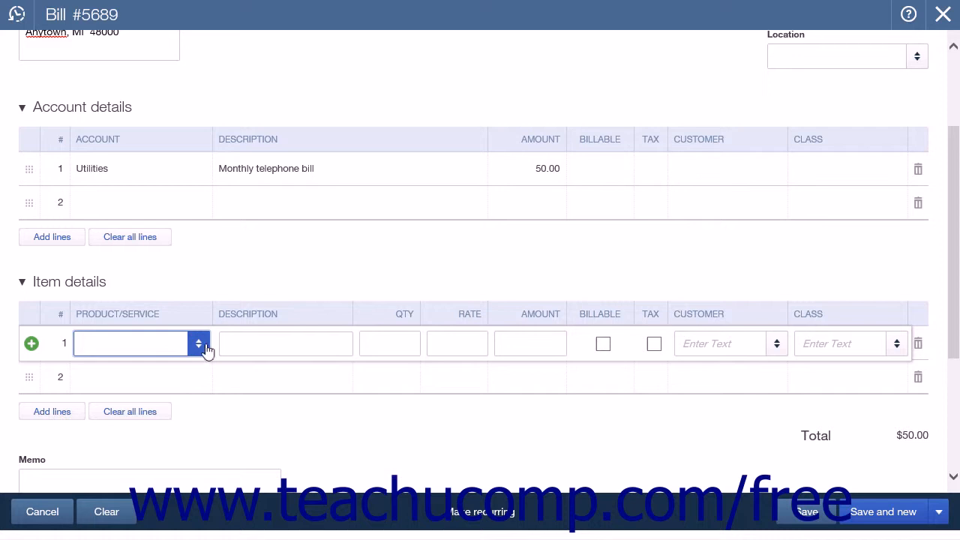
pyautogui.click(207, 346)
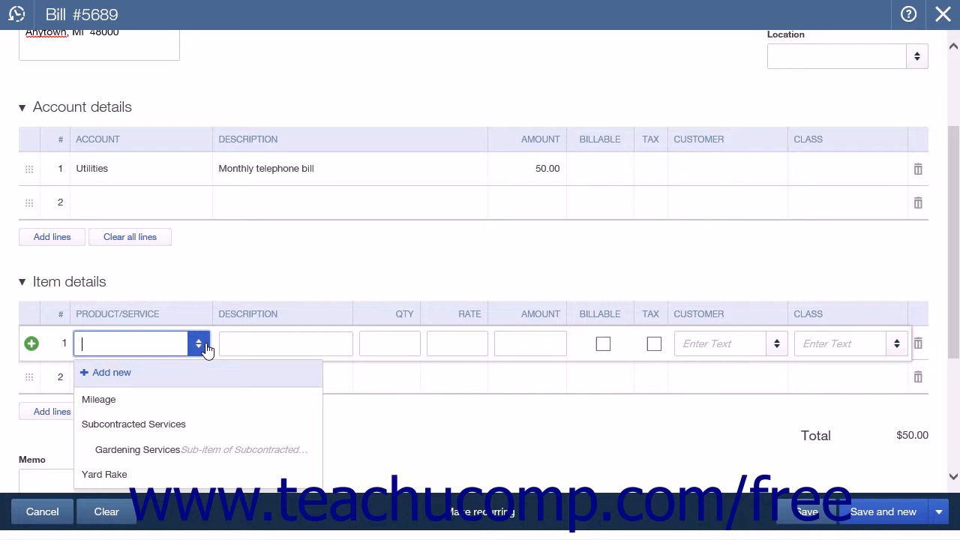
pyautogui.click(188, 448)
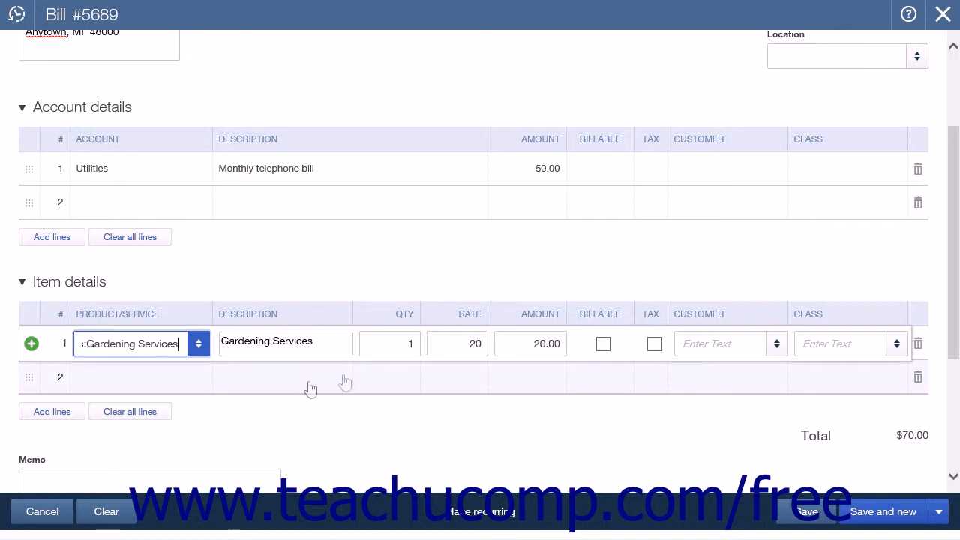
pyautogui.click(917, 344)
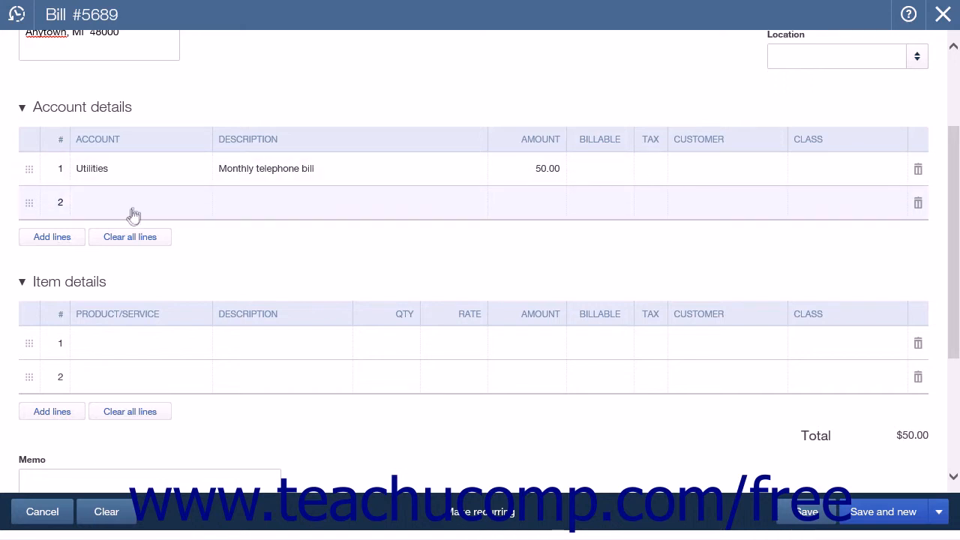
pyautogui.scroll(-3, 285, 263)
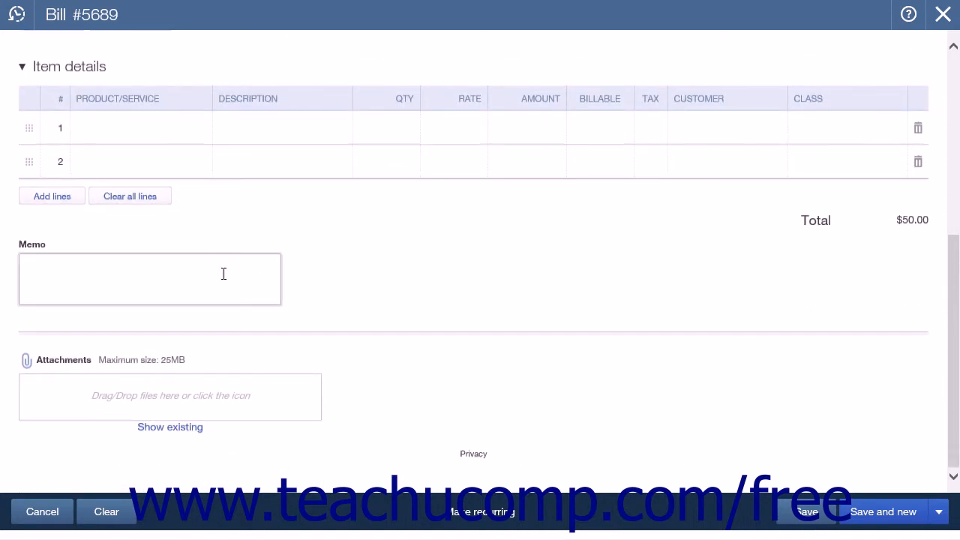
pyautogui.click(177, 264)
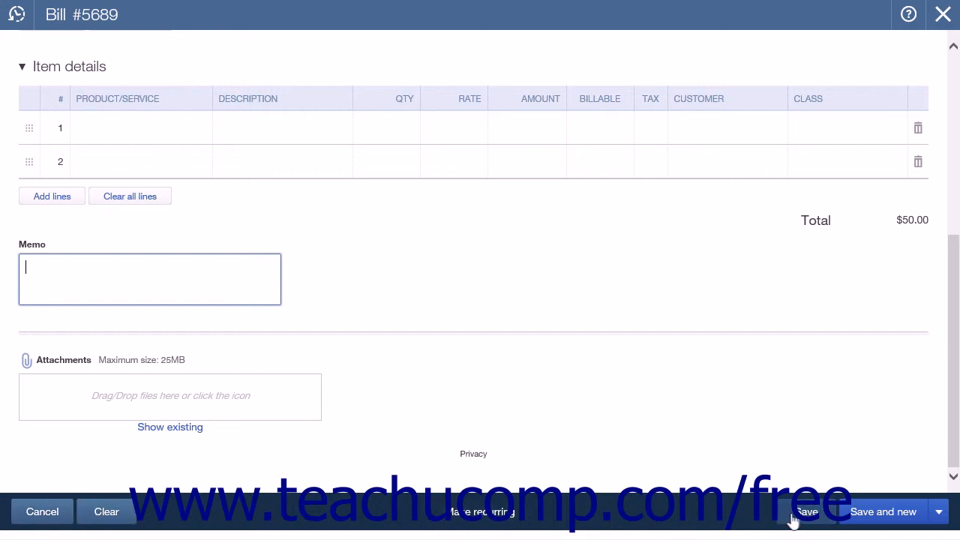
pyautogui.click(942, 510)
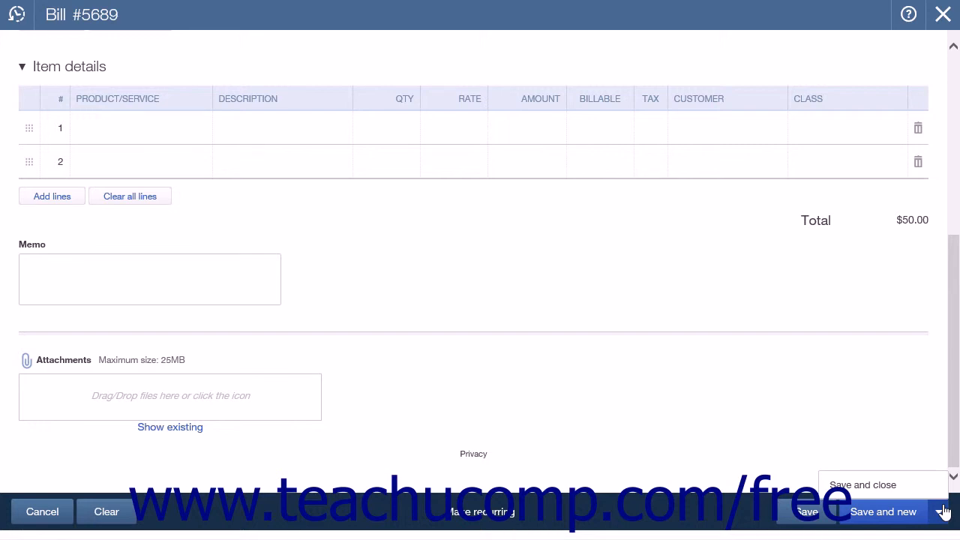
pyautogui.click(941, 510)
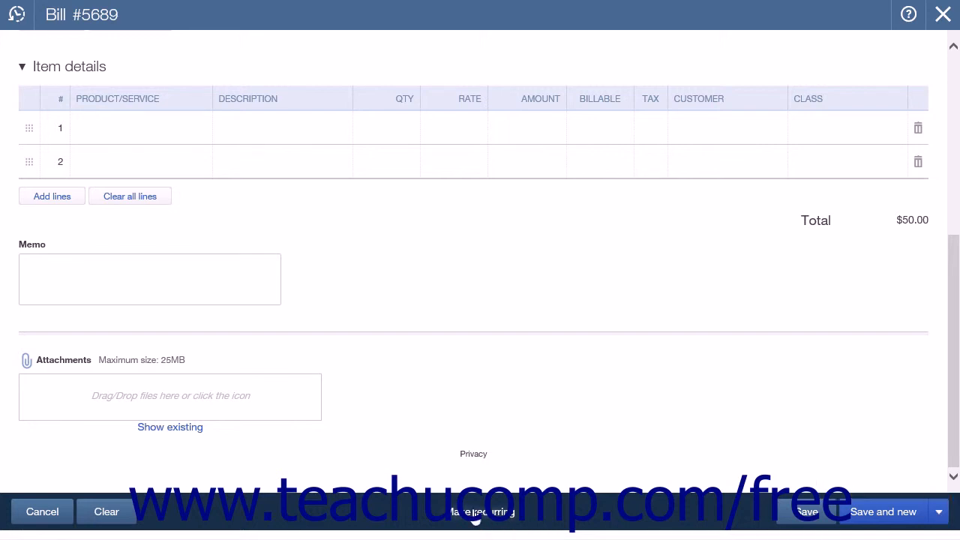
pyautogui.click(474, 513)
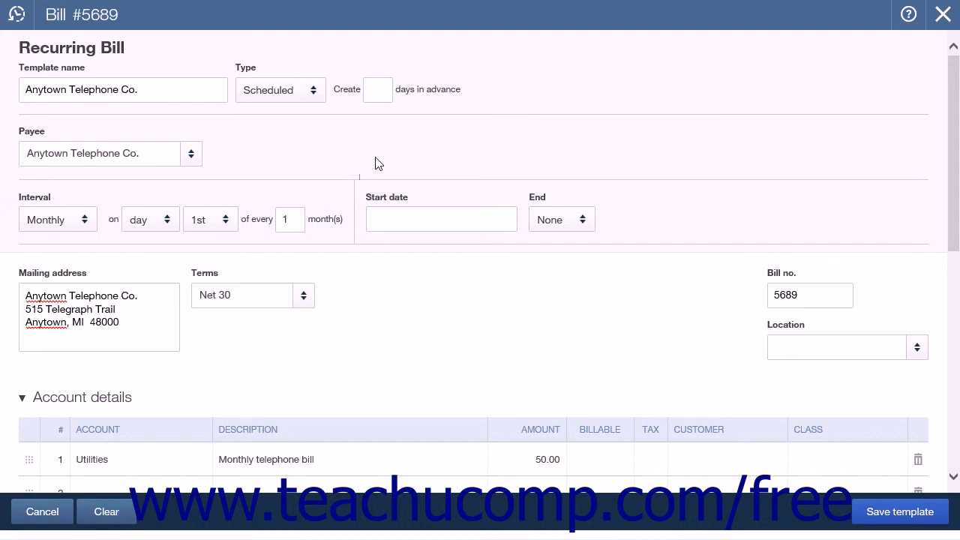
pyautogui.click(57, 513)
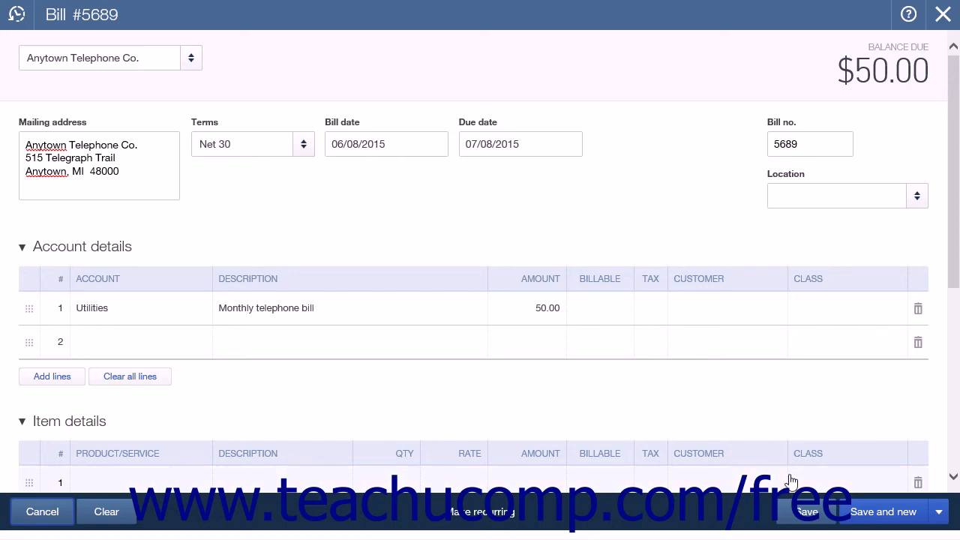
# Save the telephone bill and close the bill form.
pyautogui.click(938, 511)
pyautogui.click(907, 486)
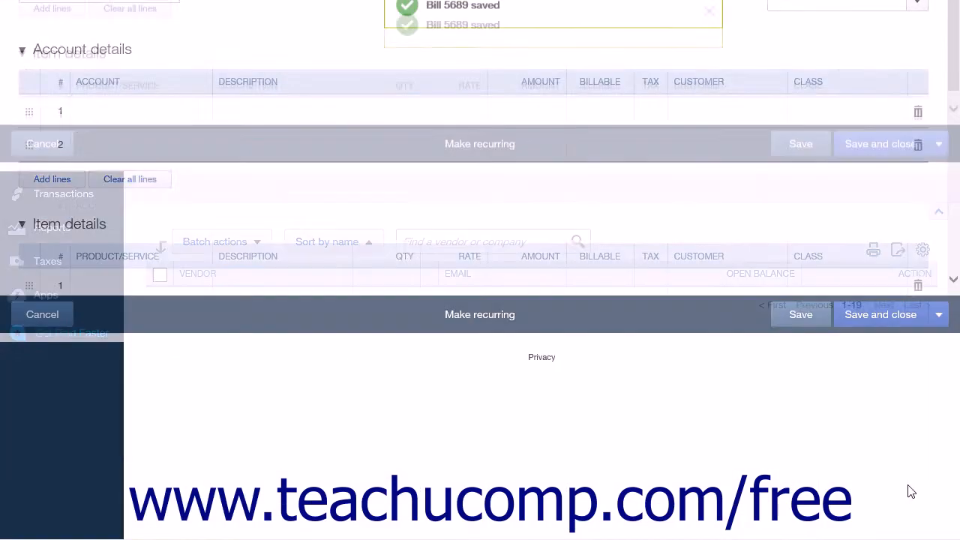